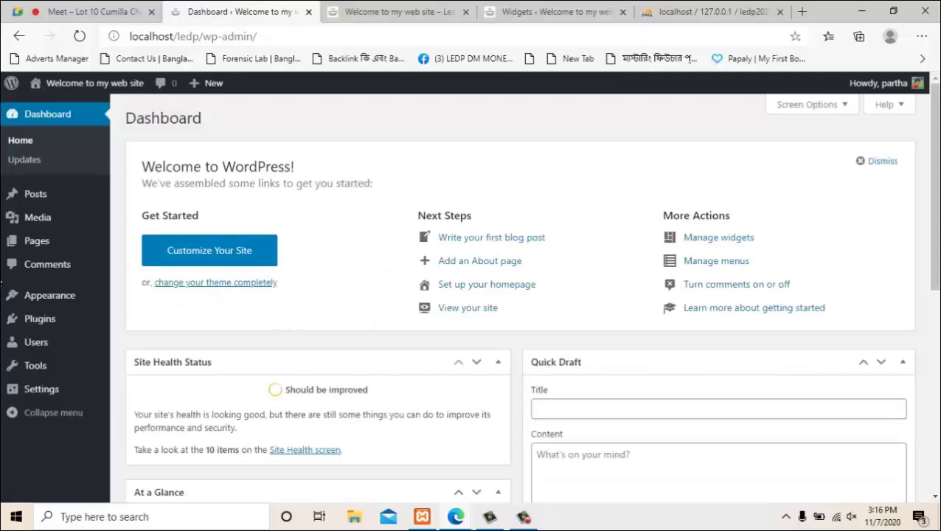
Step: Start a new post, examine the block editor's inserter, paragraph and title areas, and leave it without saving
mouse_move(36, 194)
click(137, 214)
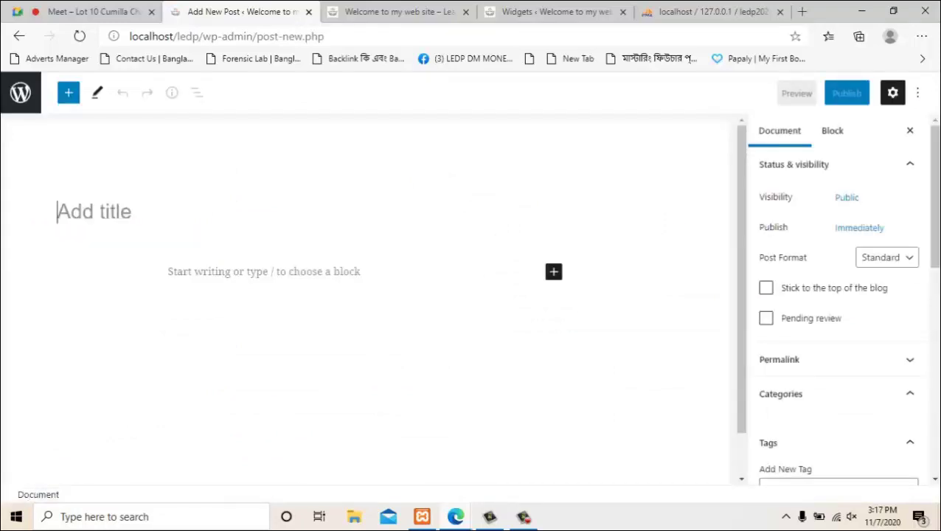
click(553, 271)
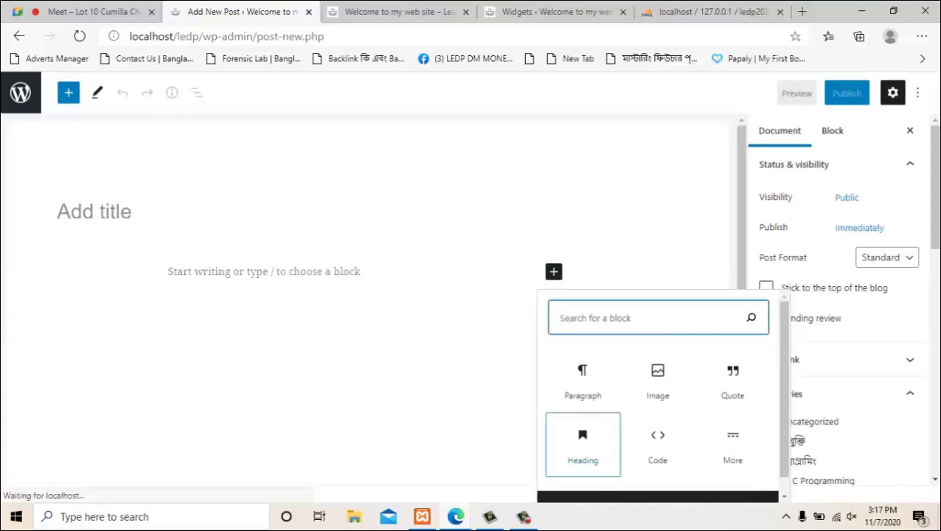
click(1, 284)
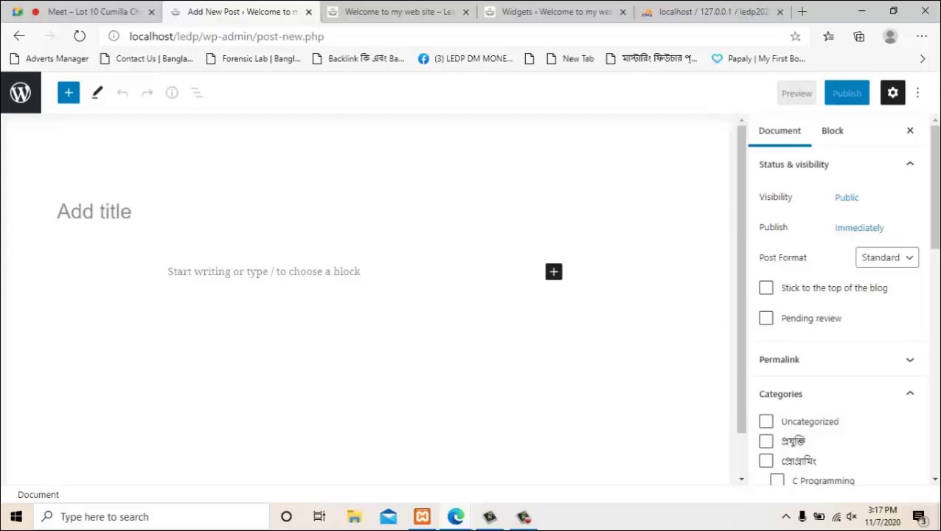
click(263, 271)
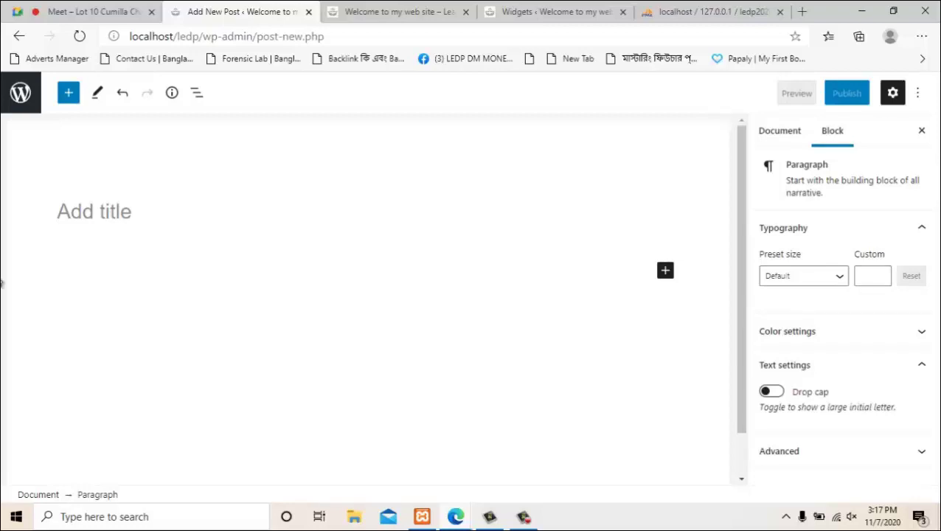
click(58, 212)
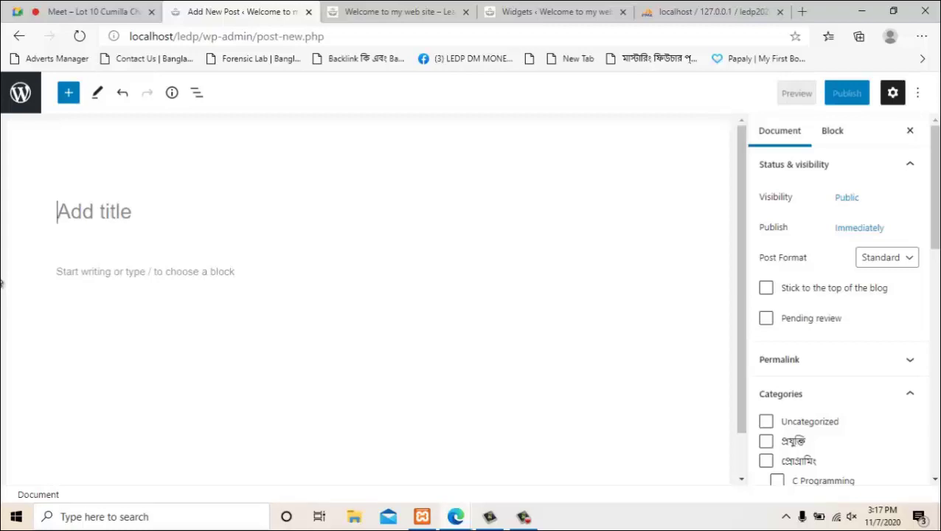
click(20, 92)
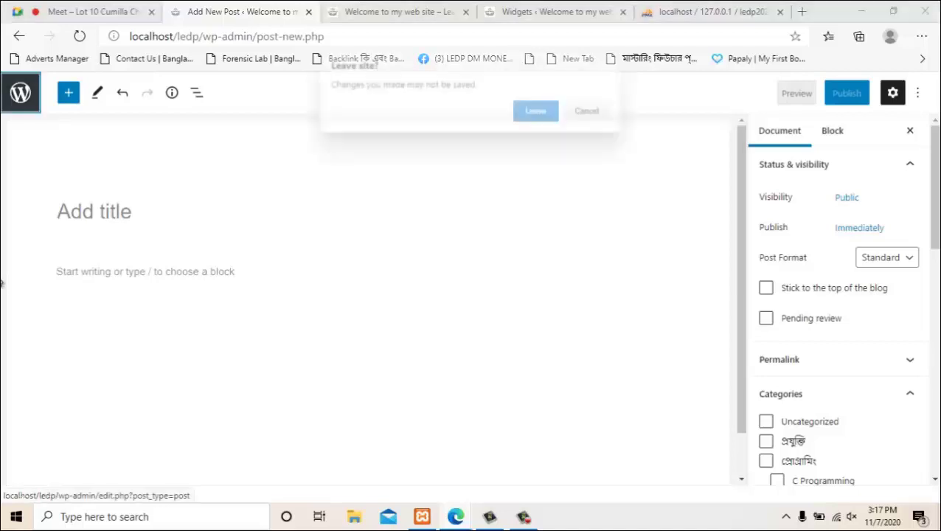
key(Return)
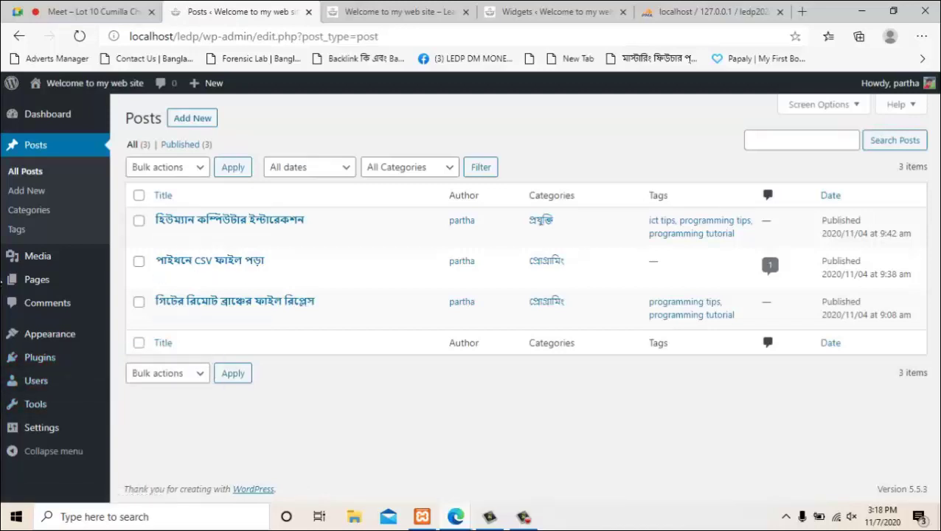
Step: Open the page for adding new plugins to the site
mouse_move(40, 357)
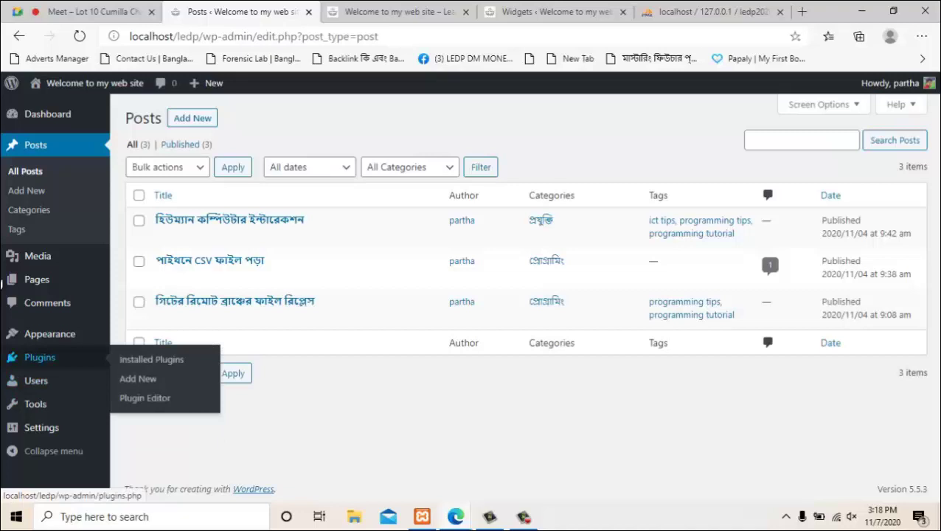
click(138, 378)
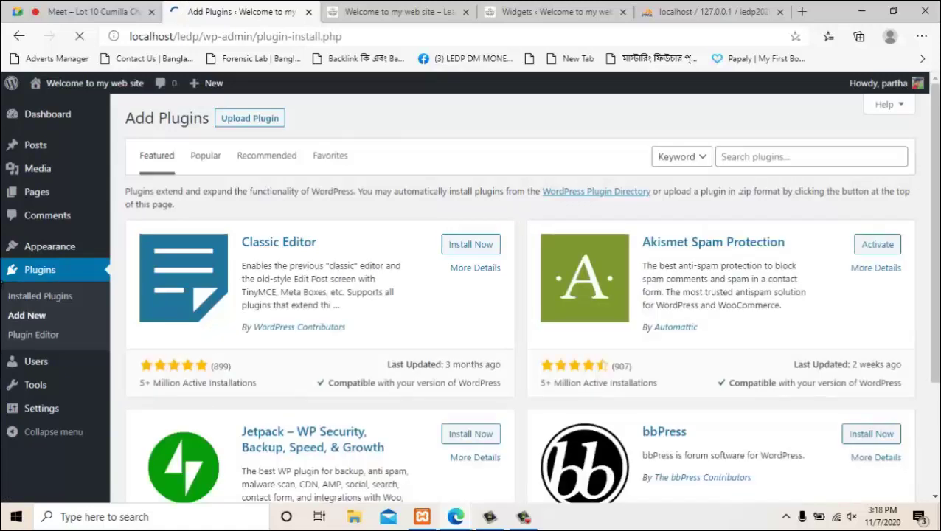
Step: Look through the featured plugins offered for installation
scroll(519, 298, down, 3)
scroll(520, 298, up, 3)
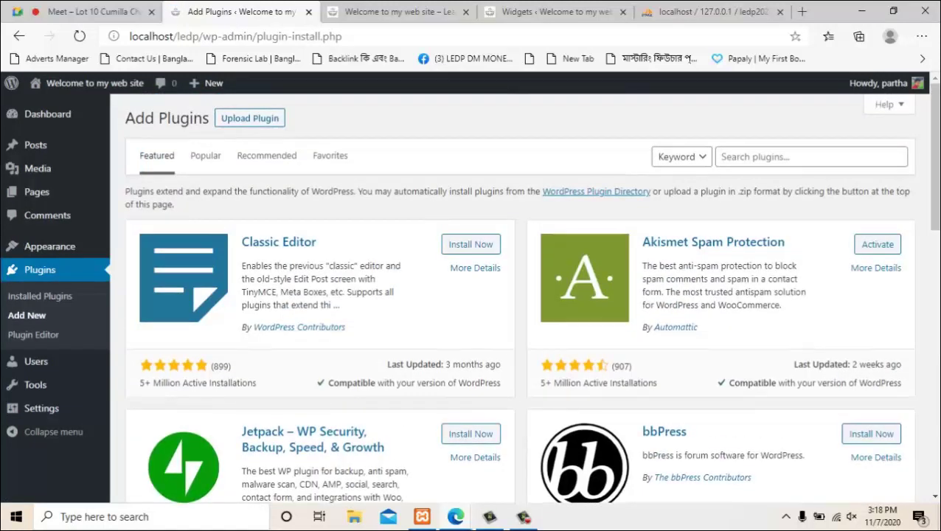
scroll(520, 295, down, 10)
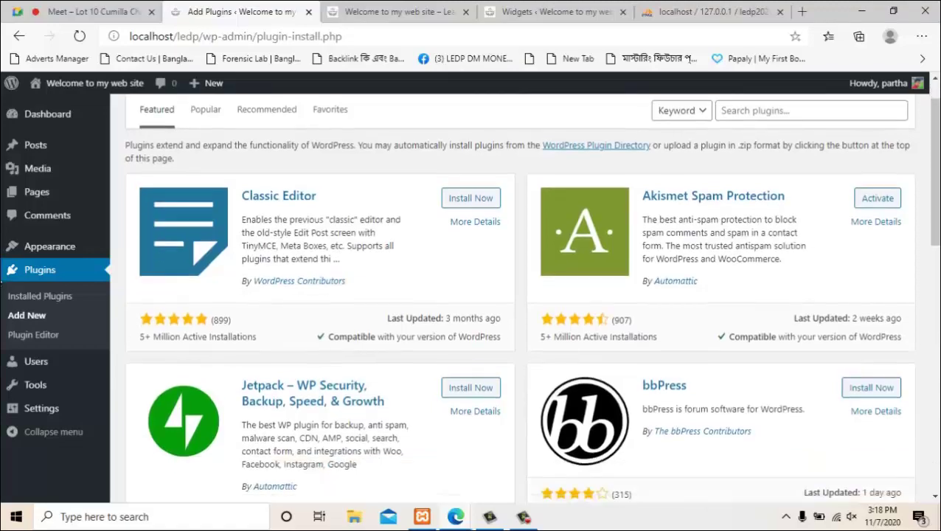
scroll(1, 284, up, 7)
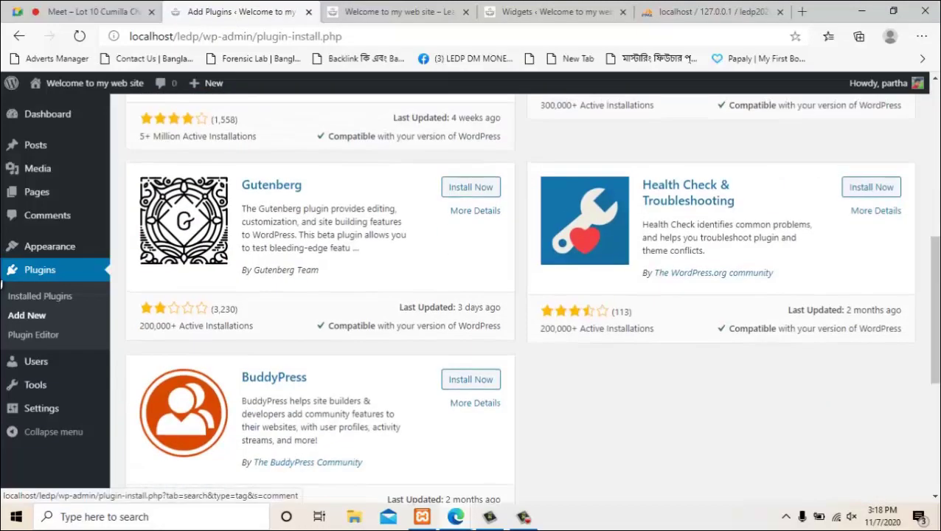
scroll(1, 284, up, 2)
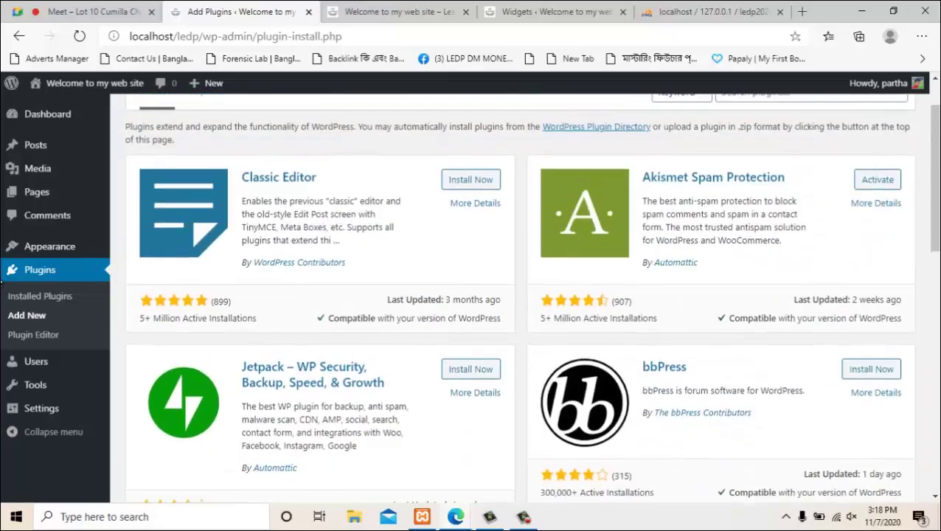
scroll(1, 284, down, 3)
scroll(1, 284, up, 1)
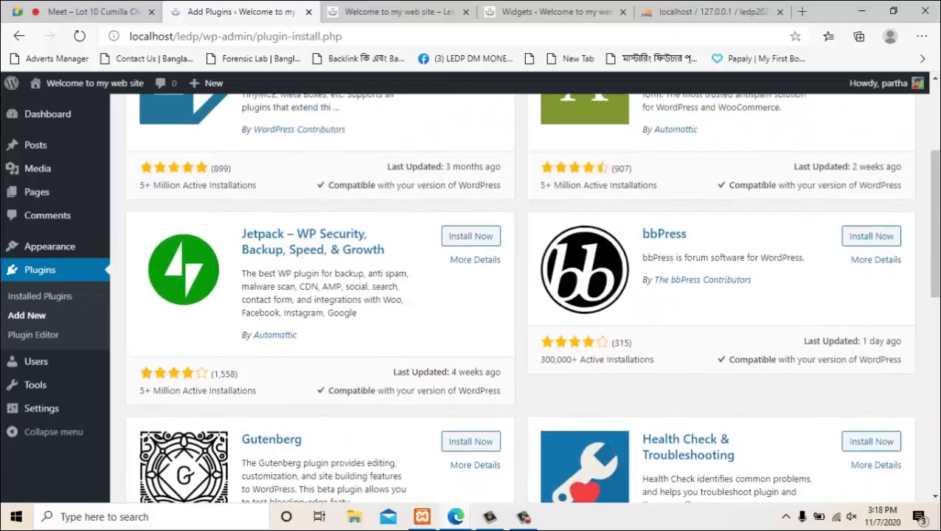
scroll(2, 284, down, 2)
scroll(1, 284, down, 3)
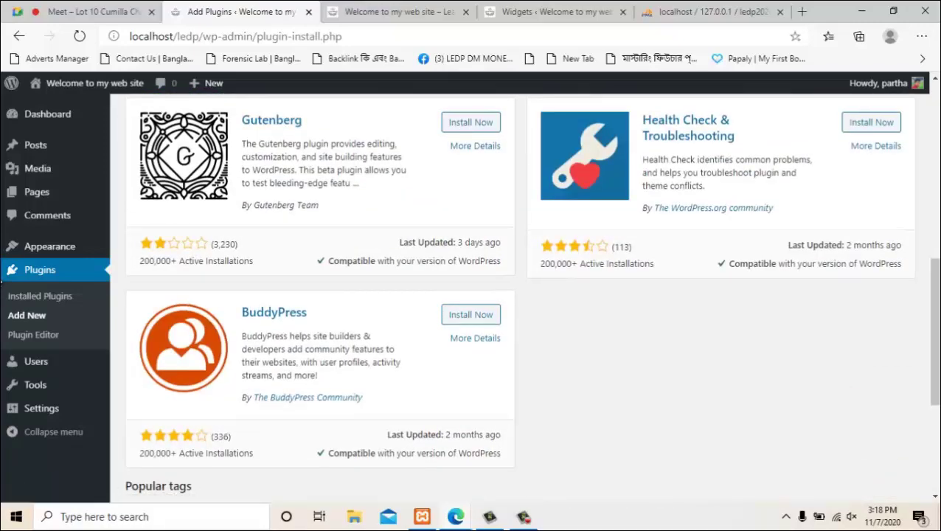
scroll(2, 284, up, 3)
scroll(2, 284, up, 3)
scroll(1, 284, up, 1)
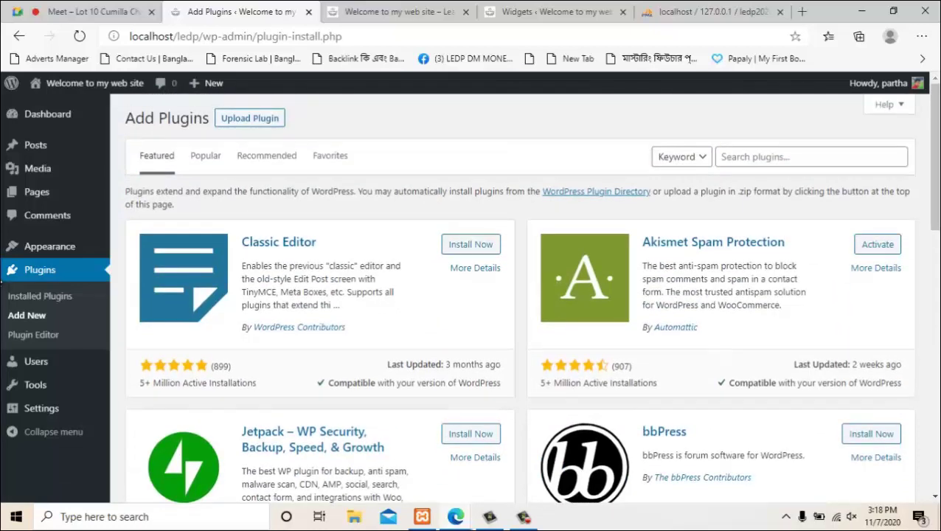
Step: Search the plugins for "classic", and install and activate the Classic Editor plugin
click(774, 157)
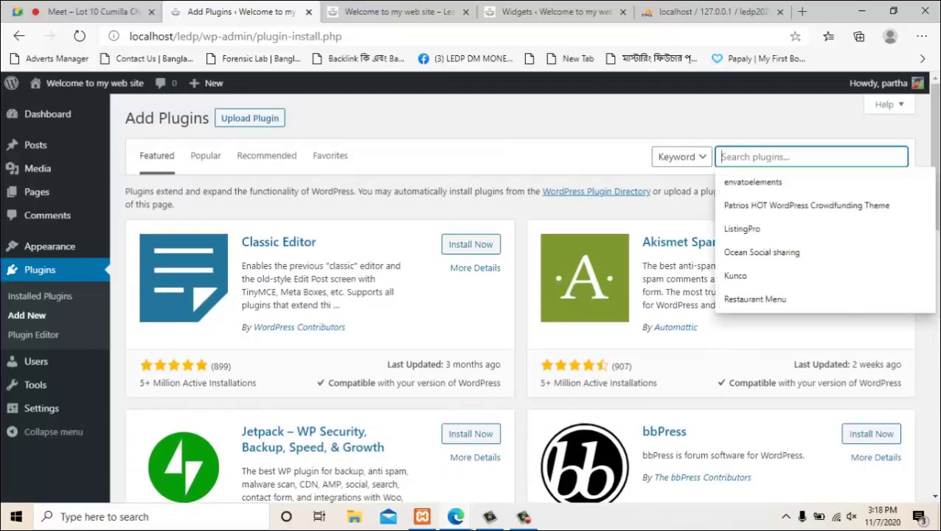
text(class)
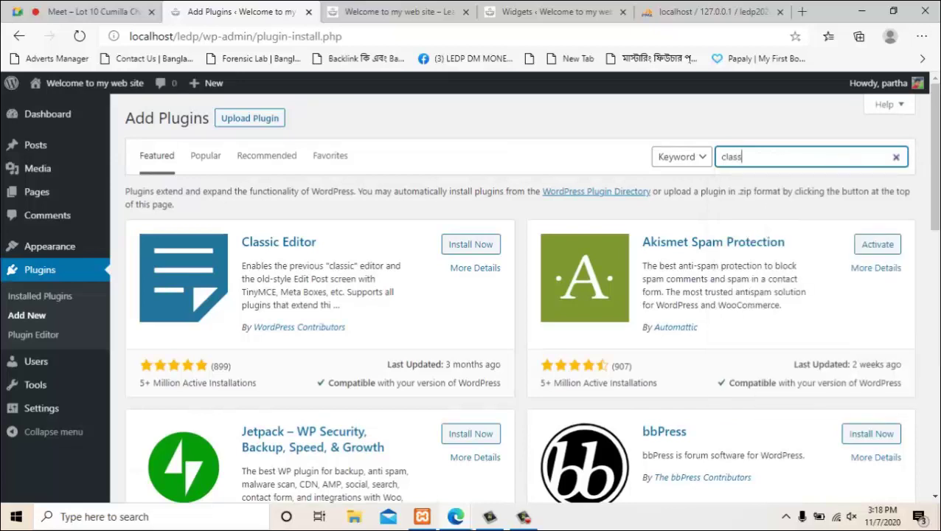
text(ic)
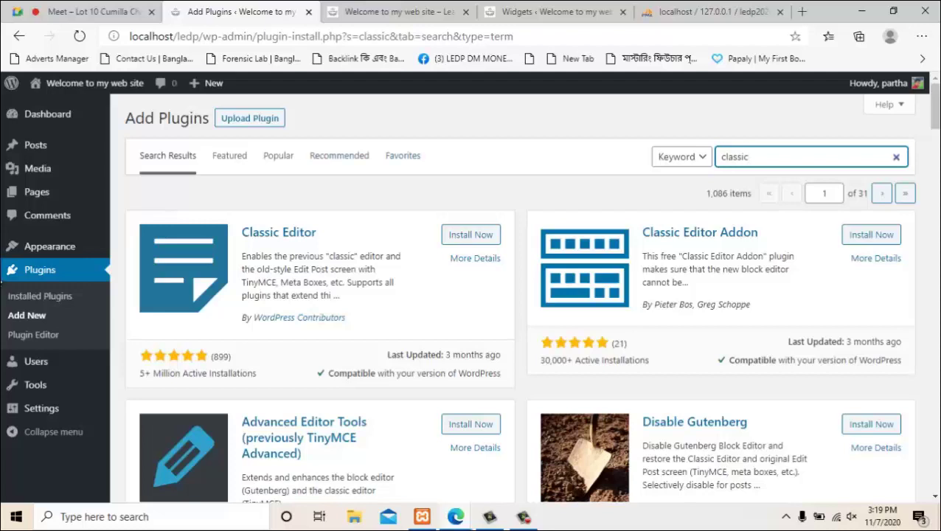
click(470, 234)
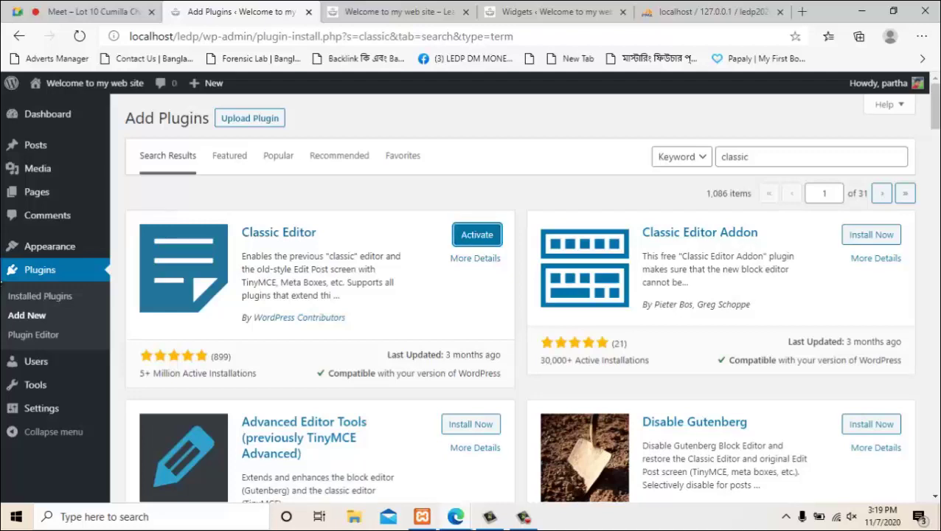
key(Return)
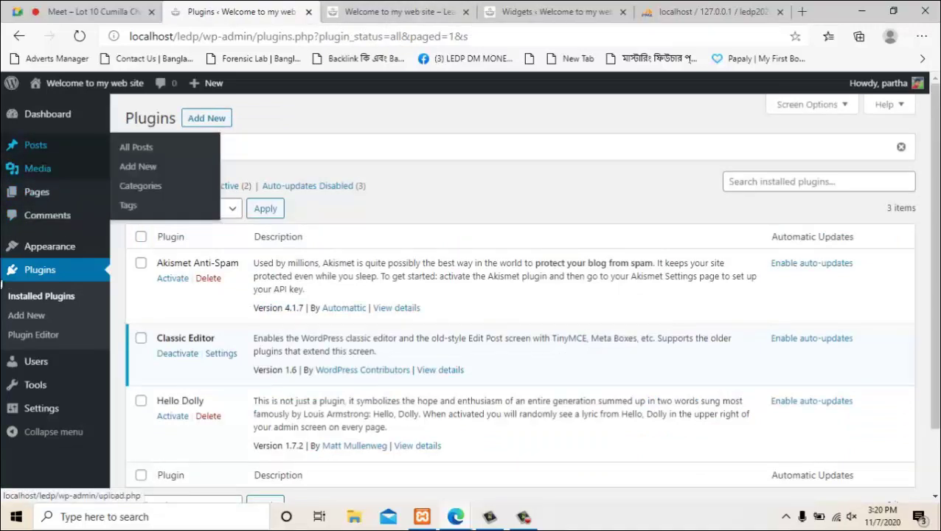
Step: Create a new post in the classic editor and title it "This my test post"
click(138, 167)
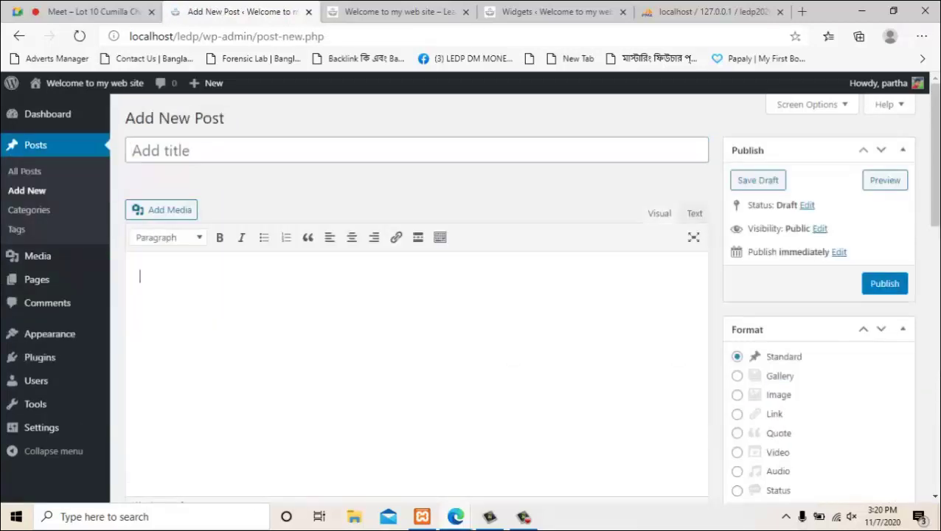
scroll(413, 295, down, 6)
scroll(413, 295, up, 6)
click(221, 150)
text(This ,y)
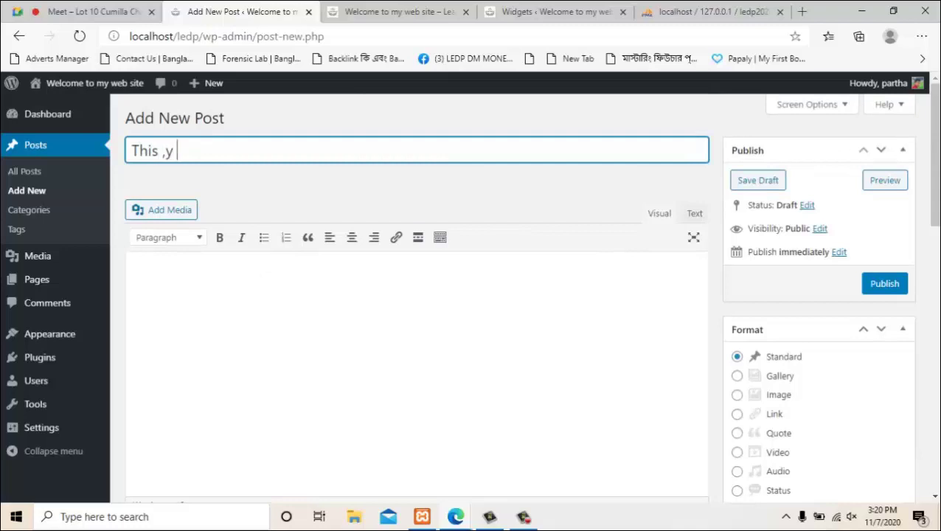
key(BackSpace)
key(BackSpace)
text(my test post)
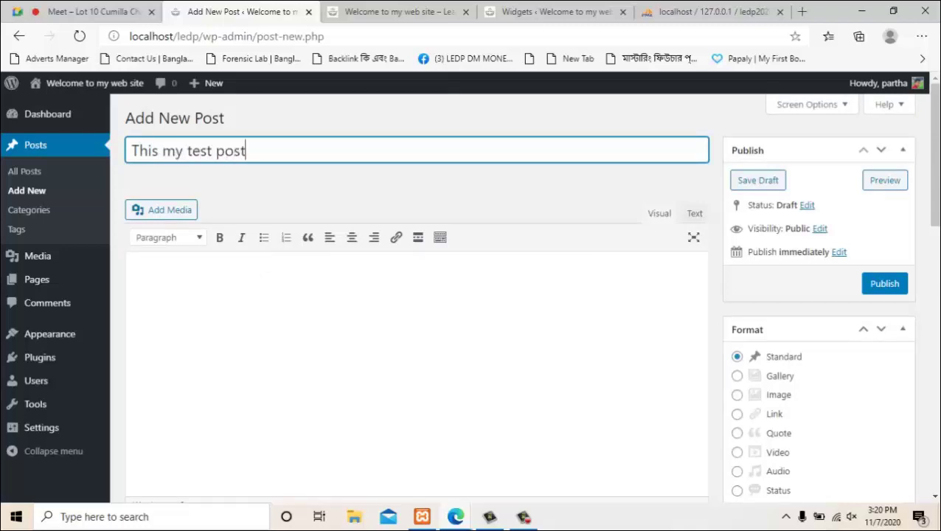
Step: Write "this is text" in the body of the post
key(Tab)
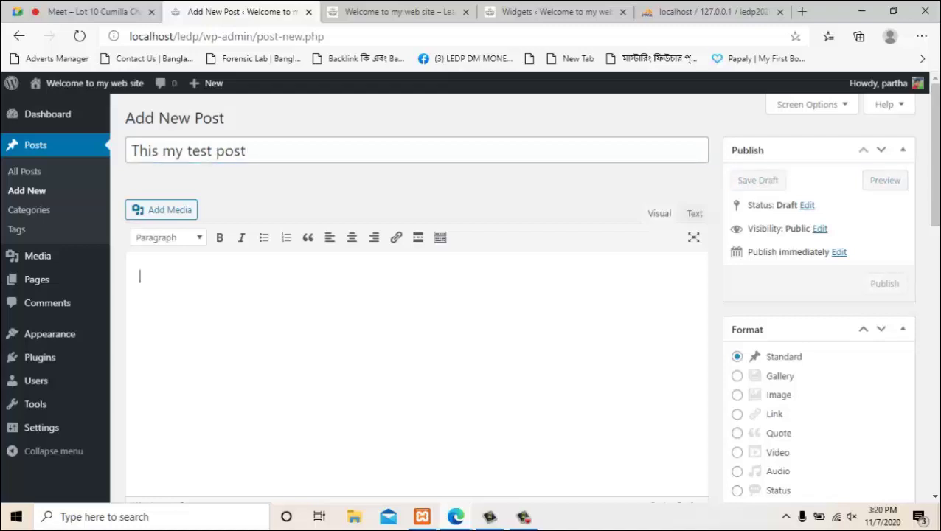
text(thi sis)
key(BackSpace)
key(BackSpace)
key(BackSpace)
key(BackSpace)
key(BackSpace)
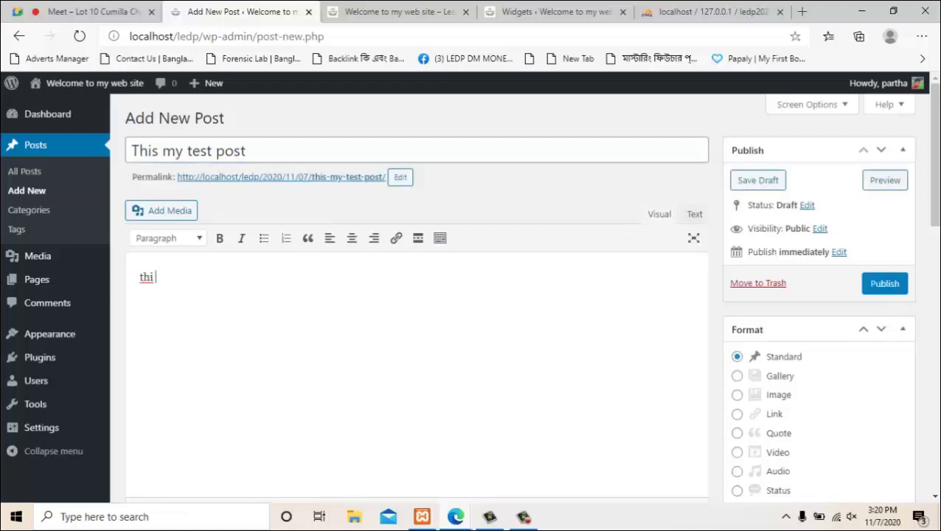
text(s is text)
drag(193, 277, 139, 276)
click(167, 237)
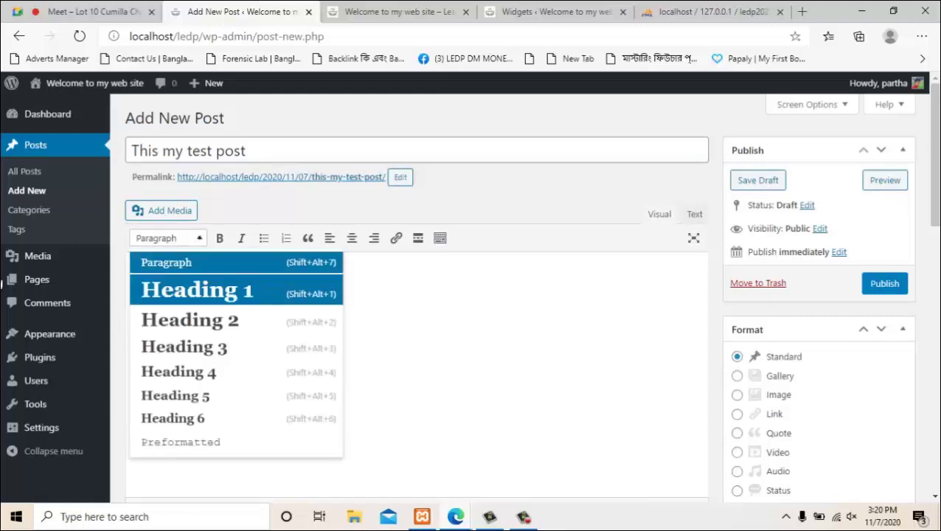
key(Escape)
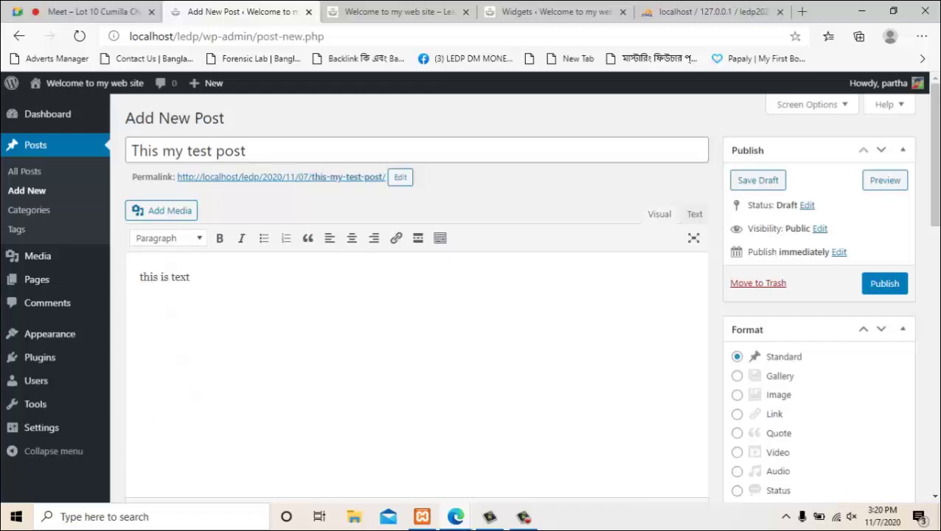
Step: Center the line "this is text" in the post body
key(shift+Left)
key(shift+Left)
key(shift+Left)
key(shift+Left)
key(shift+Left)
key(shift+Left)
key(shift+Left)
key(shift+Left)
key(shift+Left)
key(shift+Left)
drag(150, 277, 139, 276)
click(352, 238)
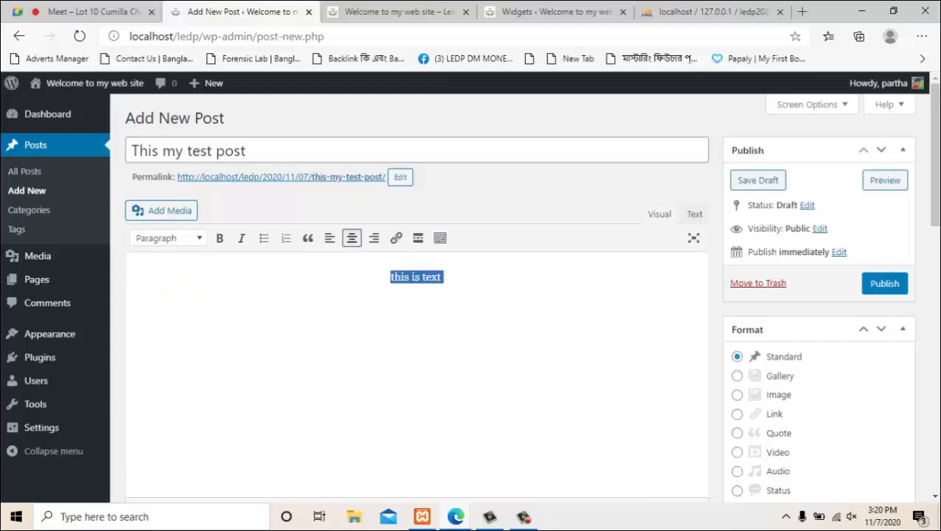
Step: Insert the round portrait of the smiling woman from the media library on a new line below the text
click(443, 277)
key(Return)
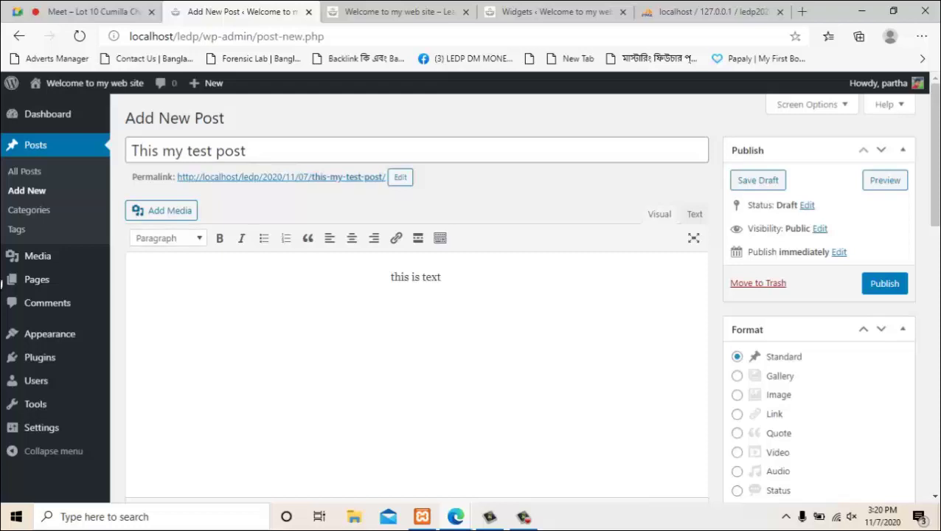
click(160, 210)
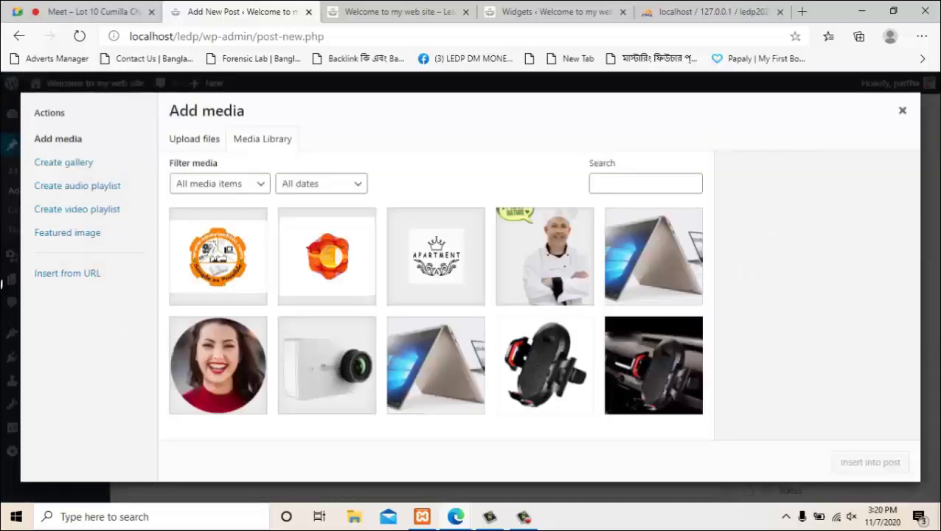
click(218, 365)
click(869, 462)
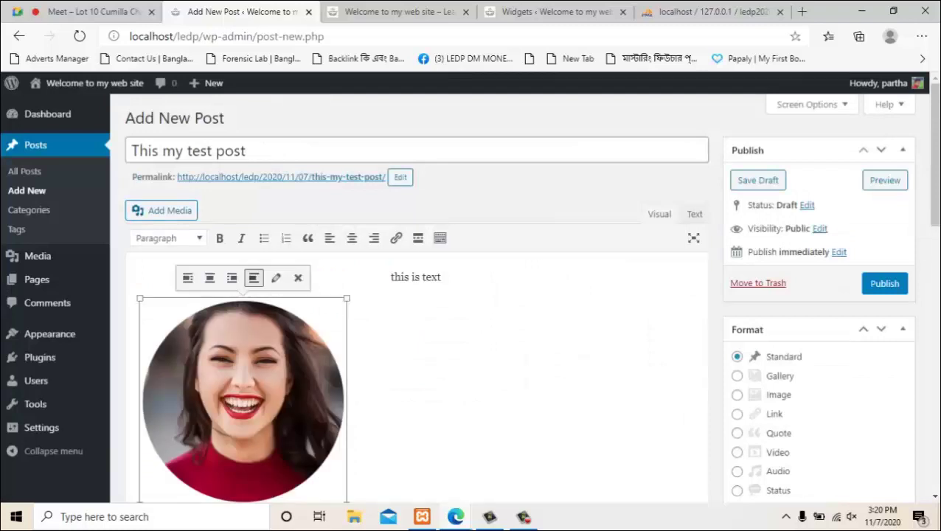
Step: Center the inserted portrait in the post, and open and update its image details
click(210, 277)
scroll(417, 376, down, 2)
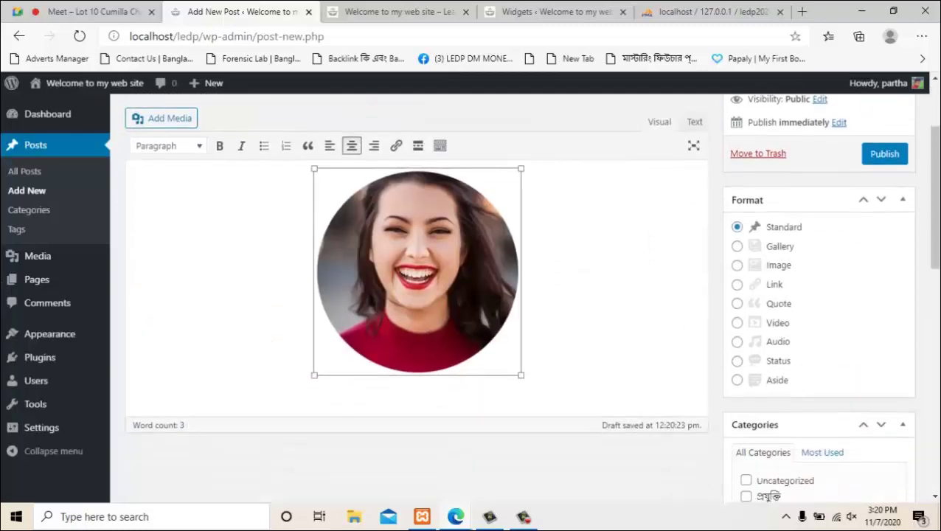
scroll(416, 376, up, 2)
click(449, 277)
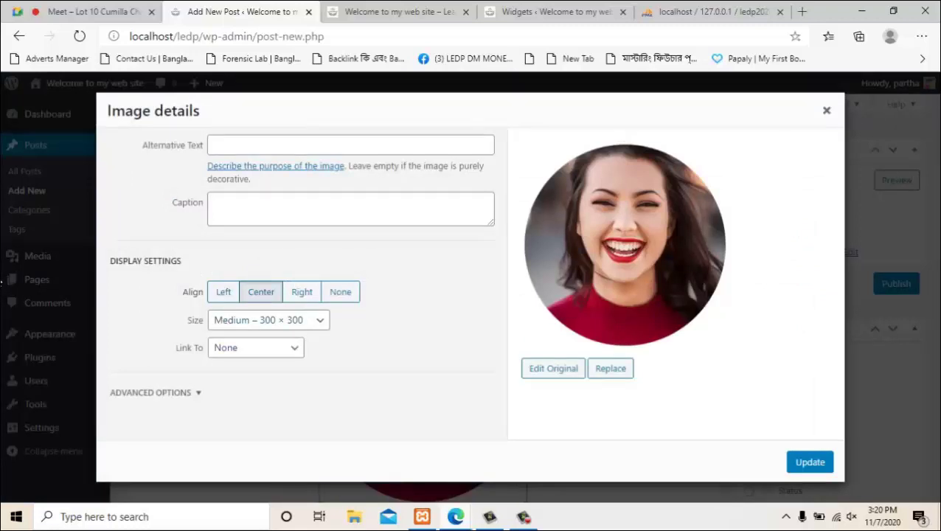
click(809, 462)
scroll(416, 295, down, 4)
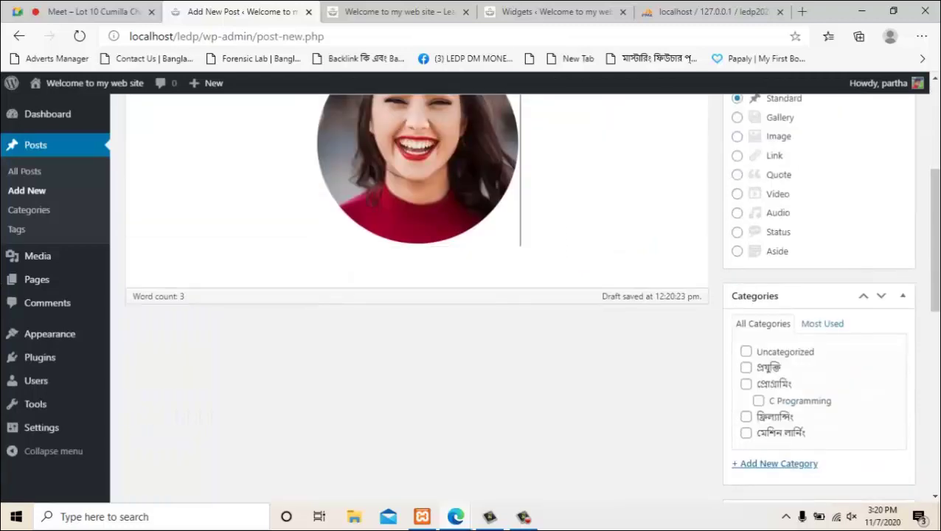
Step: Write a paragraph of random filler text starting with "sfdash" below the portrait, and save the post as a draft
key(Return)
text(sfdash )
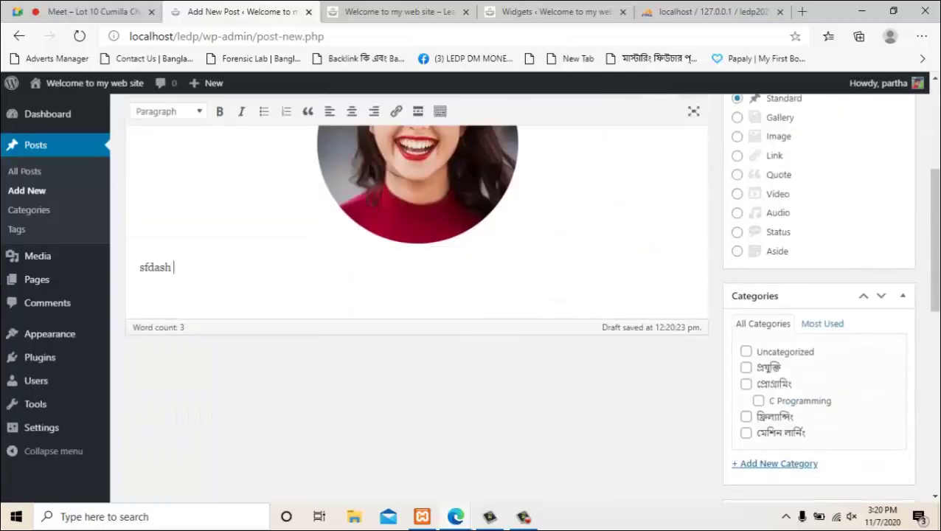
text(fhhashdfsahfpiopsiafdoiasofidhaosh)
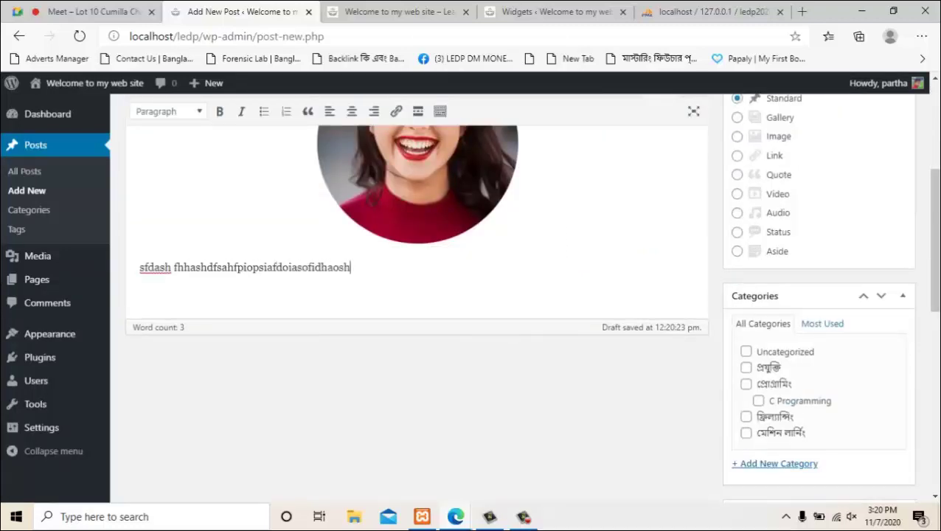
text(fdh as fdh a hsldfhklajshfdkj hl lkajh )
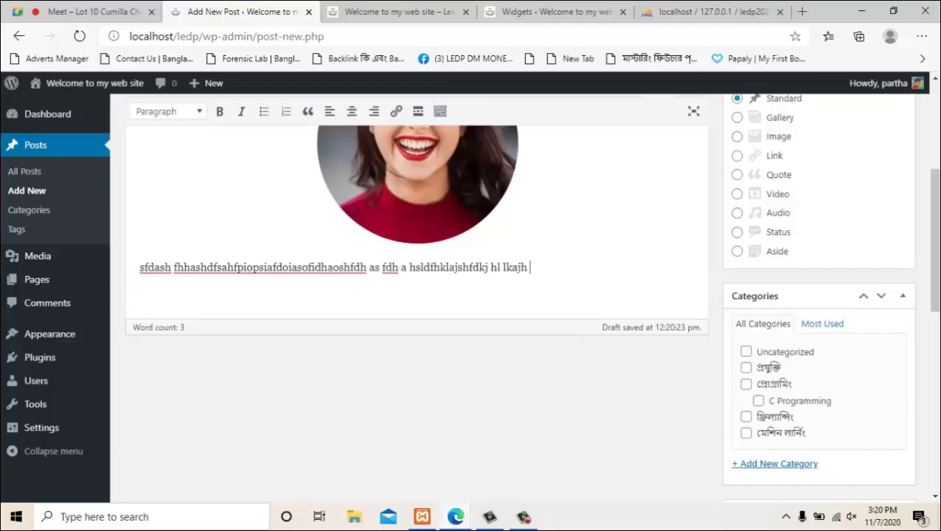
text(kfdjhlkjahfdklhalkfhklasjhf lahsfljsahklsfah fljd)
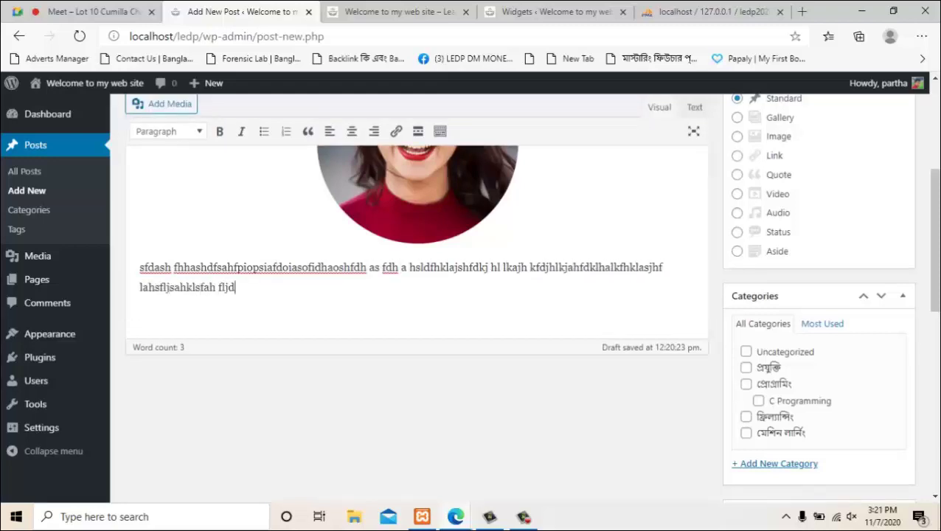
key(Return)
scroll(183, 376, up, 4)
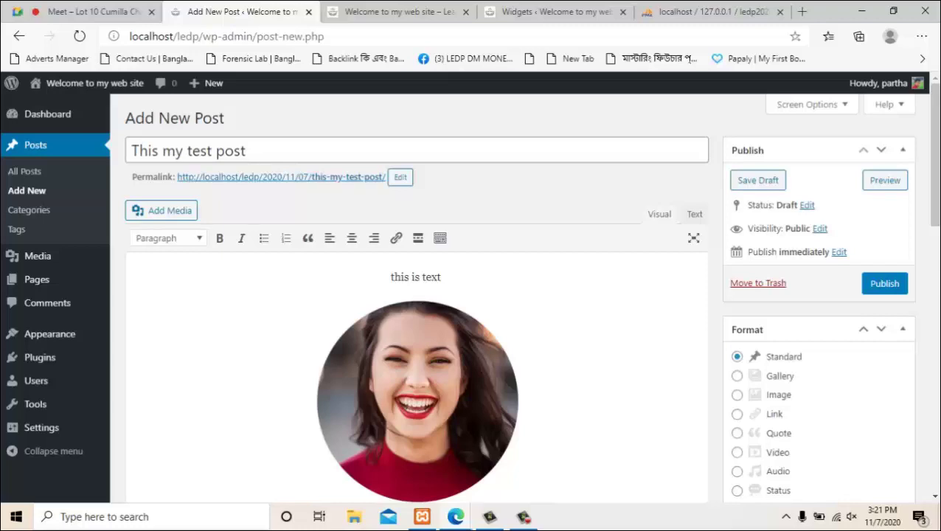
scroll(416, 295, down, 6)
scroll(417, 295, up, 5)
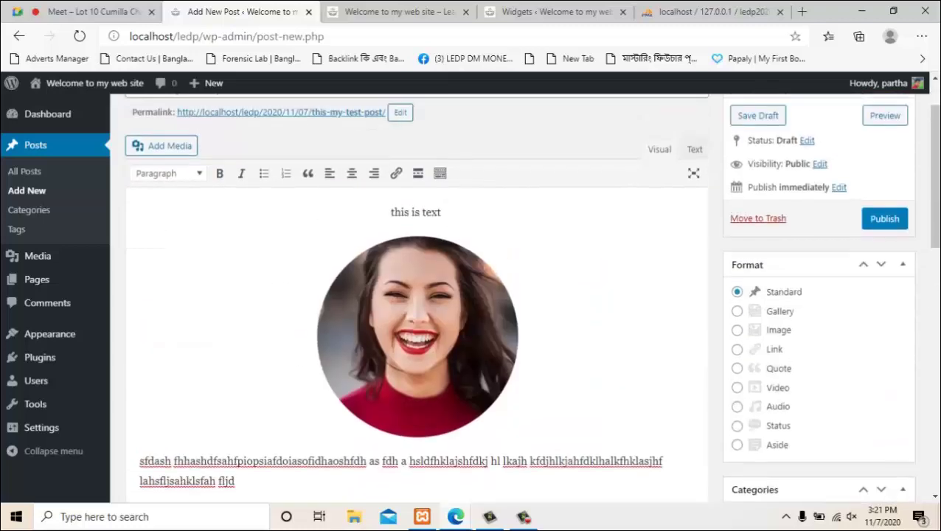
scroll(416, 295, up, 2)
scroll(417, 295, down, 4)
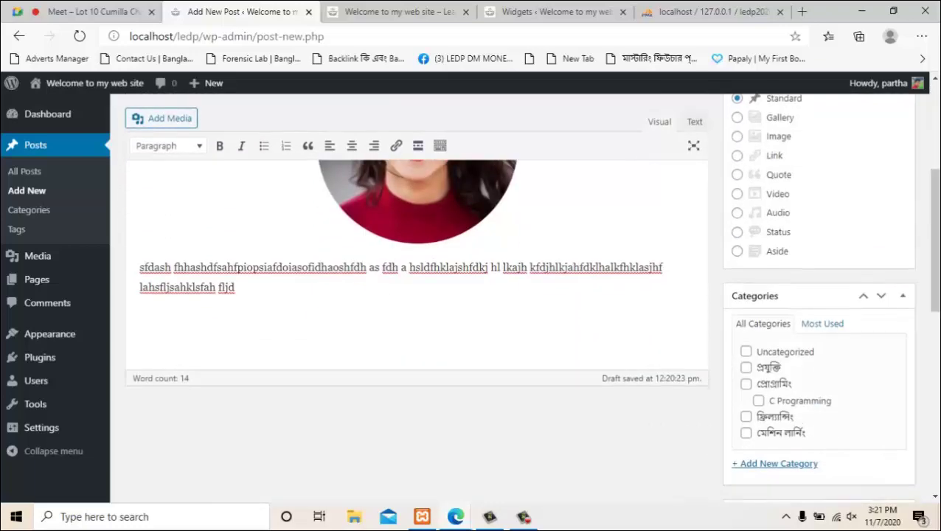
Step: Look through the posts on the site's public home page and return to the post being edited
mouse_move(40, 357)
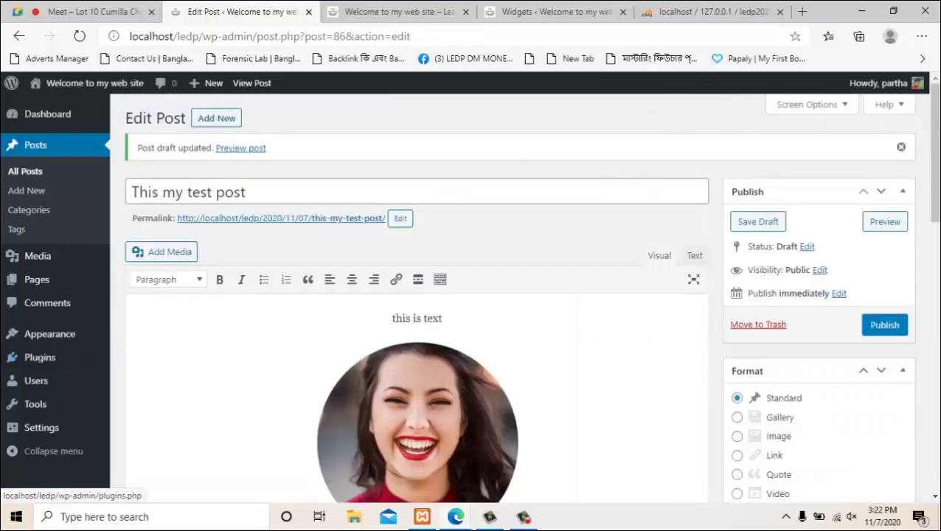
key(ctrl+Tab)
scroll(1, 283, down, 6)
scroll(1, 283, up, 6)
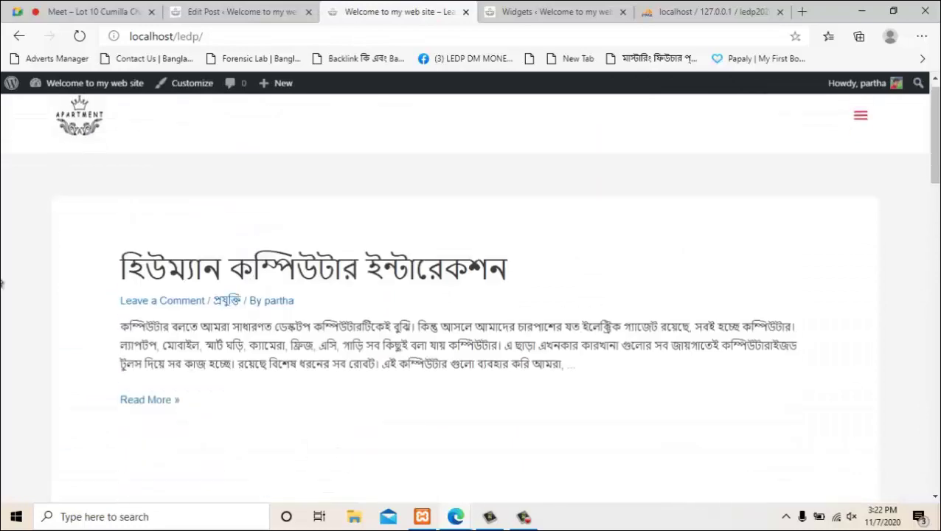
scroll(2, 284, down, 1)
scroll(2, 284, down, 5)
scroll(2, 284, up, 5)
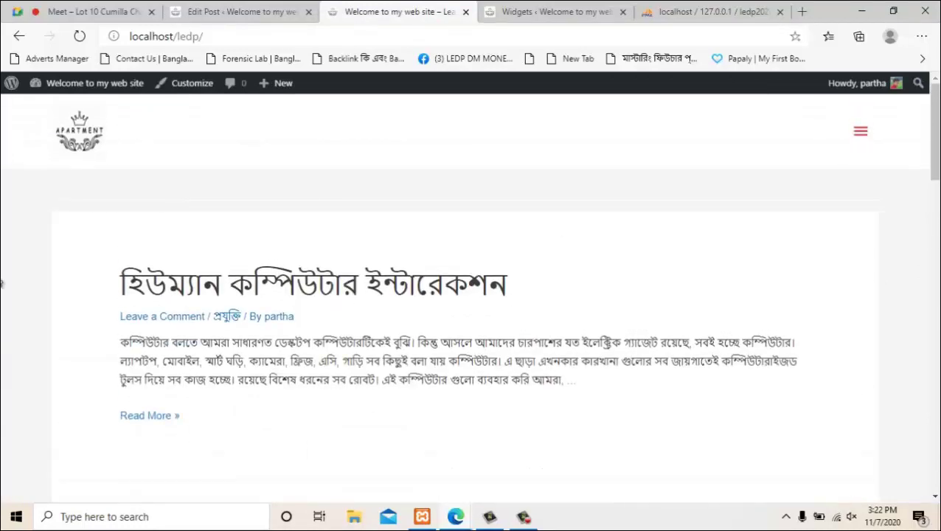
scroll(3, 284, down, 3)
scroll(2, 284, up, 3)
key(ctrl+shift+Tab)
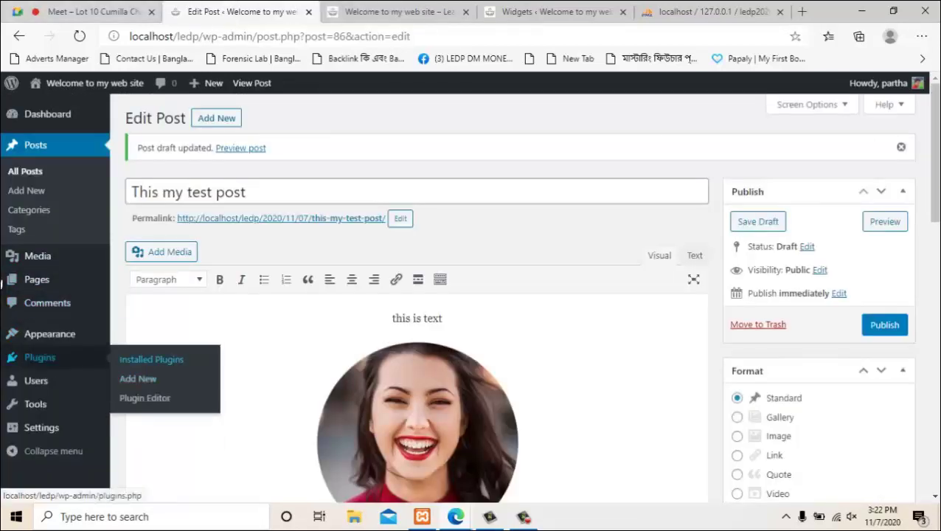
Step: Go from the installed plugins to the Add Plugins page and view its option for uploading a zip file
click(40, 357)
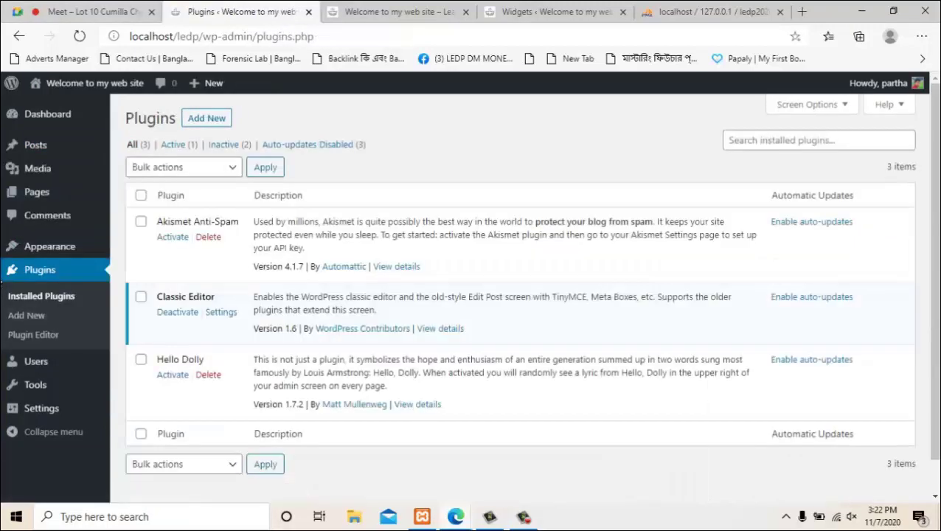
click(3, 315)
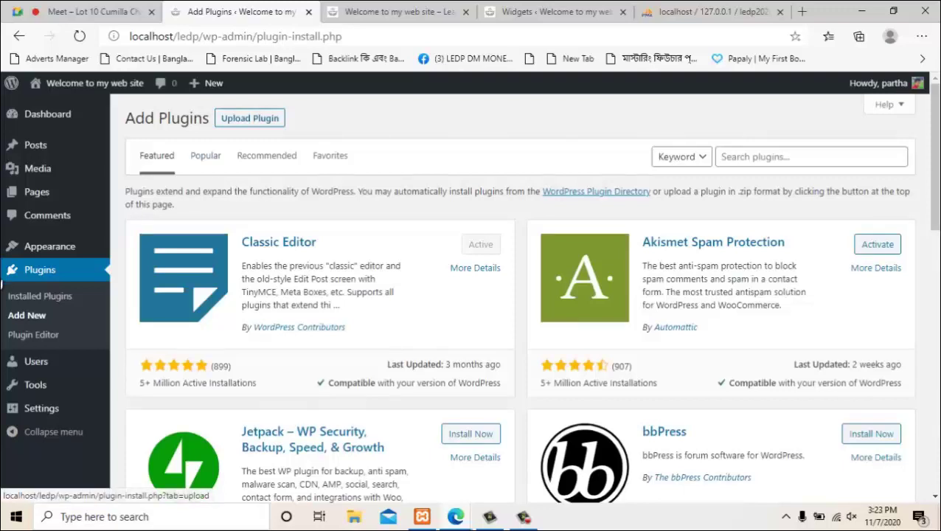
click(249, 117)
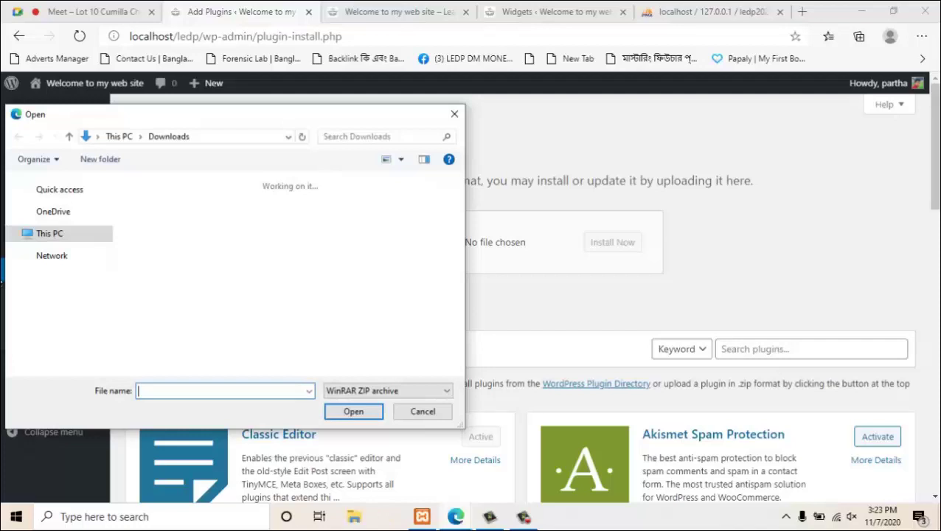
key(Escape)
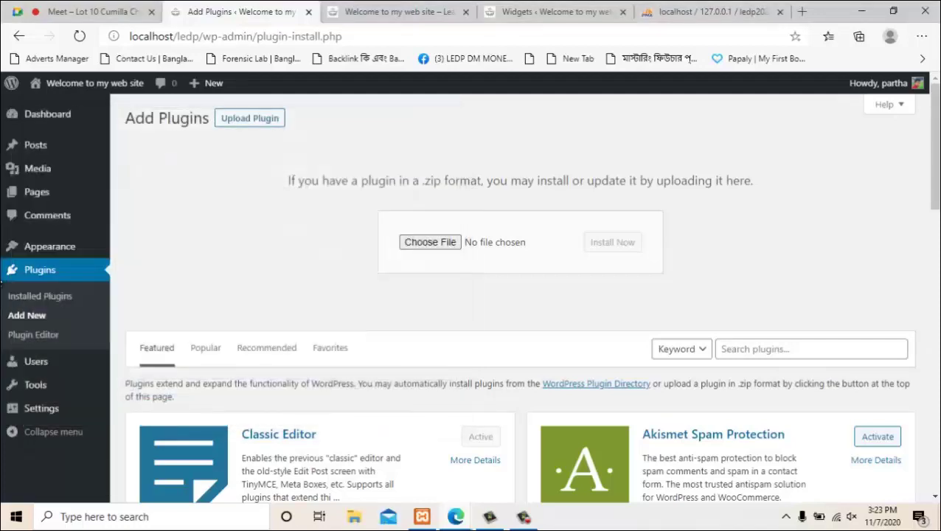
Step: Search the plugin directory for "social" and look through the first results
scroll(1, 291, down, 2)
scroll(2, 283, down, 2)
scroll(1, 283, up, 4)
scroll(519, 298, down, 1)
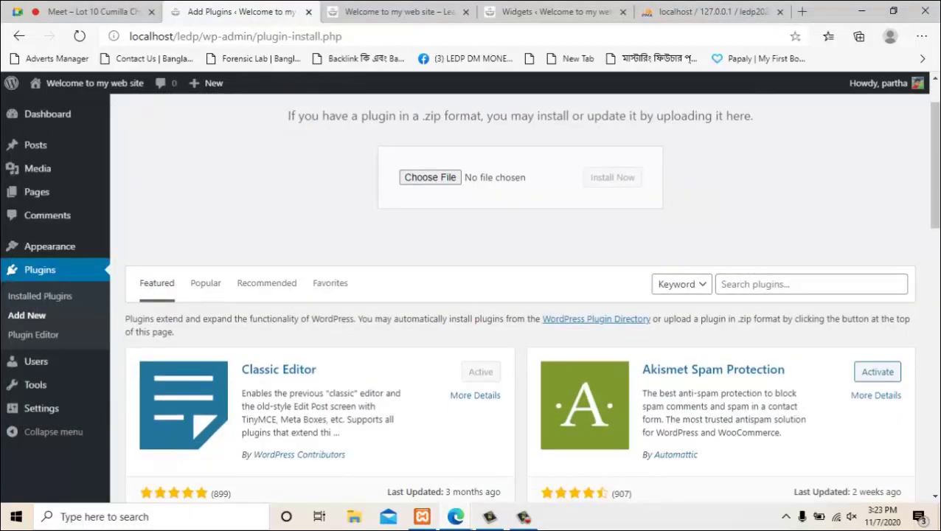
click(810, 284)
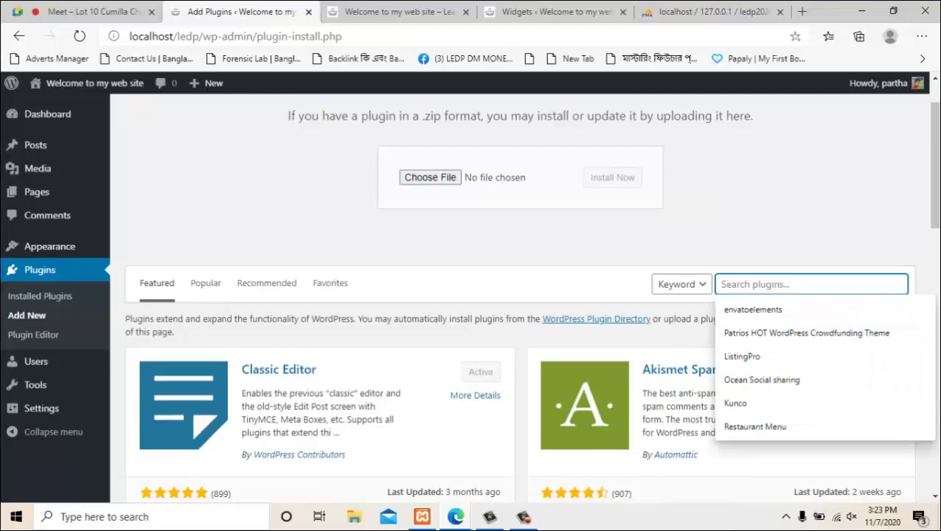
text(soc)
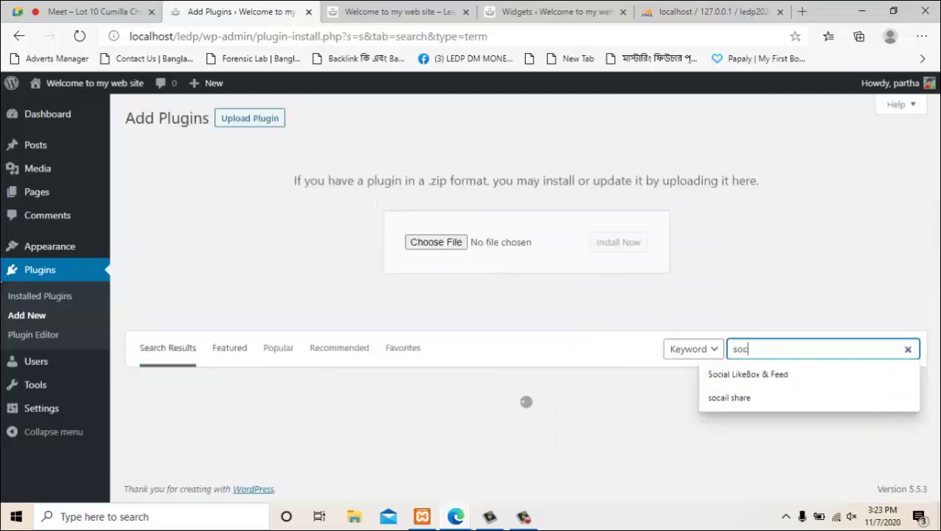
text(ial)
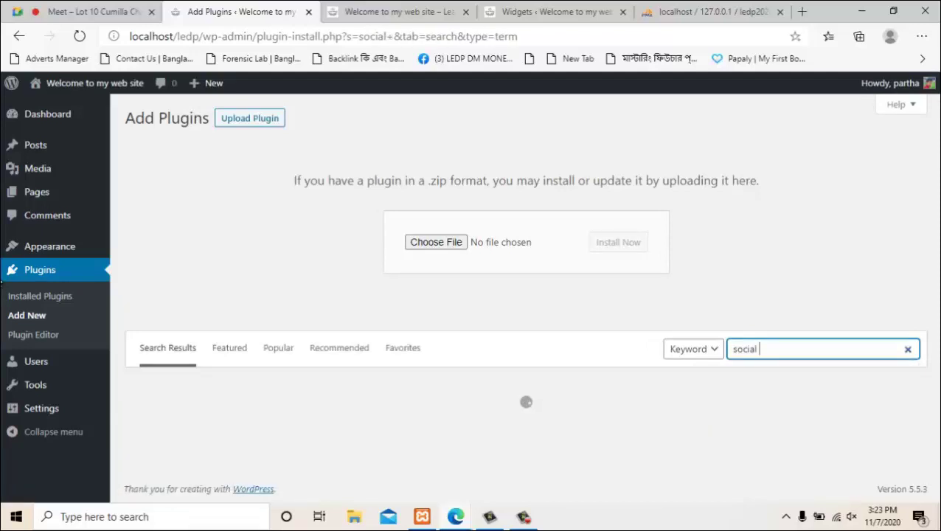
scroll(520, 295, down, 1)
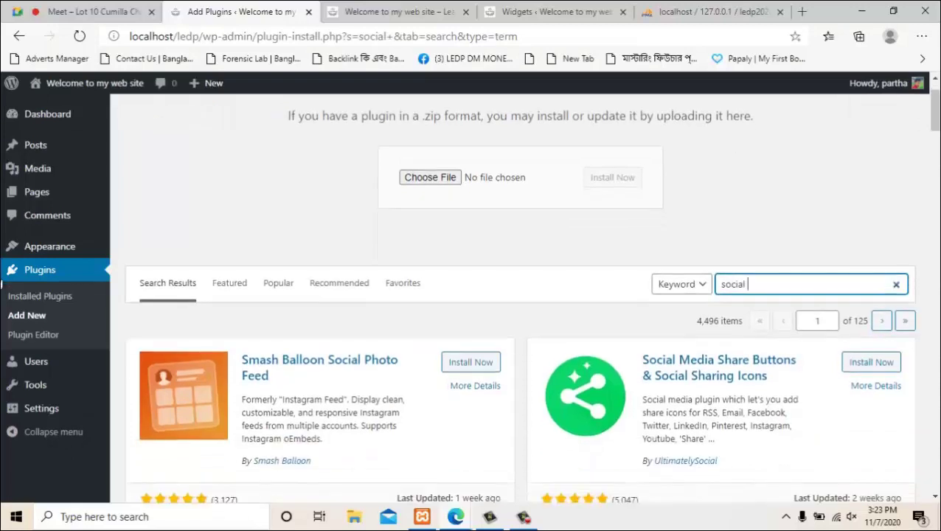
scroll(520, 295, down, 1)
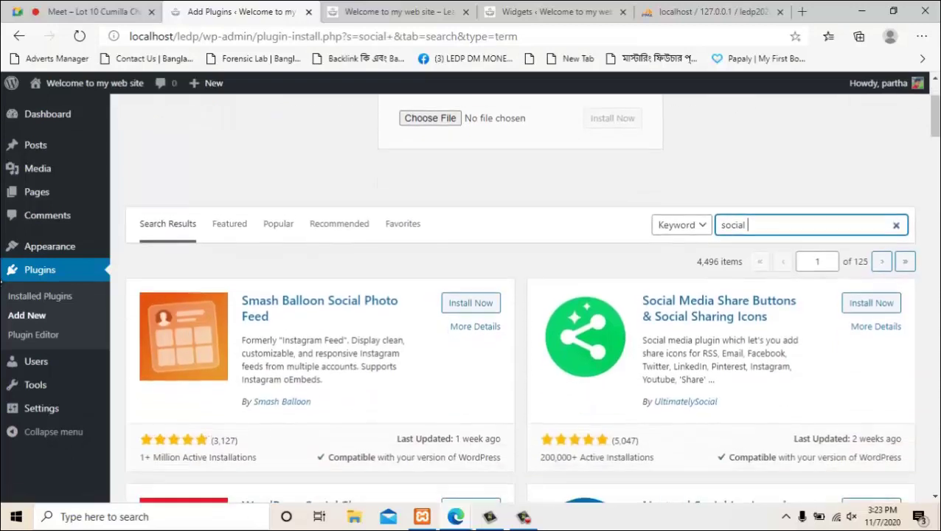
scroll(519, 295, down, 2)
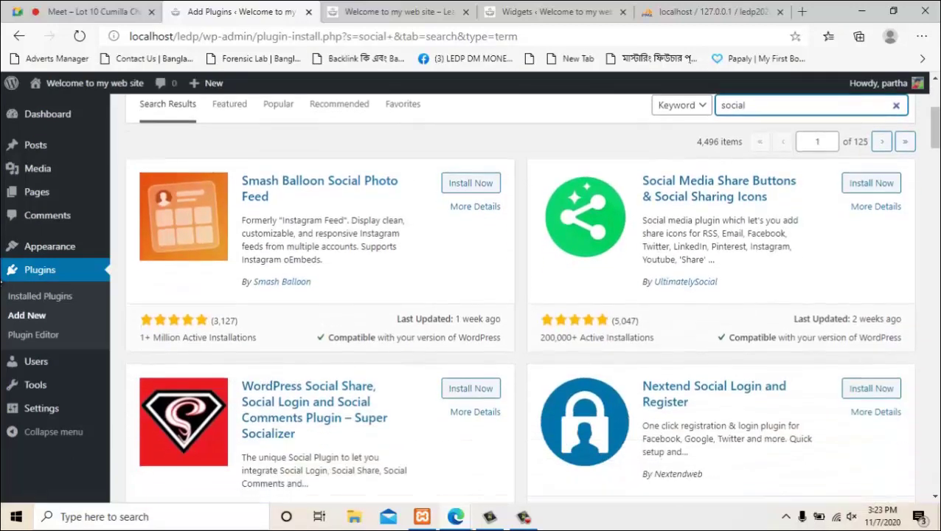
scroll(520, 295, up, 1)
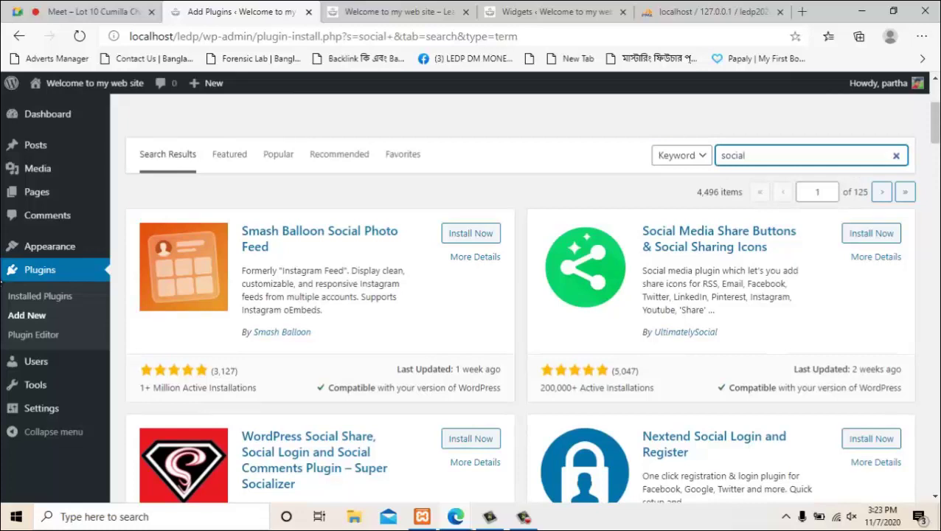
mouse_move(611, 371)
mouse_down()
mouse_move(625, 371)
mouse_move(590, 387)
mouse_move(610, 371)
mouse_move(653, 387)
mouse_move(610, 371)
mouse_up()
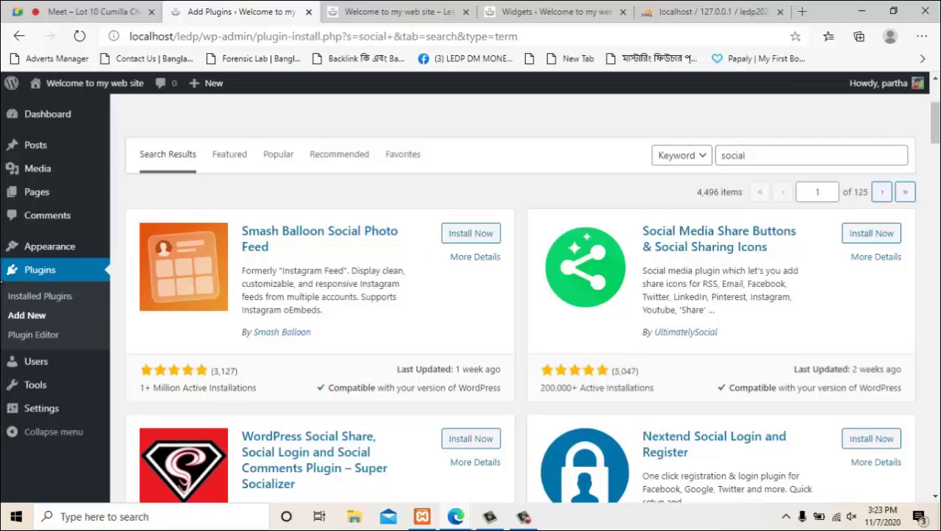
Step: Open the details of the Social Media Share Buttons & Social Sharing Icons plugin and read through its reviews
click(718, 238)
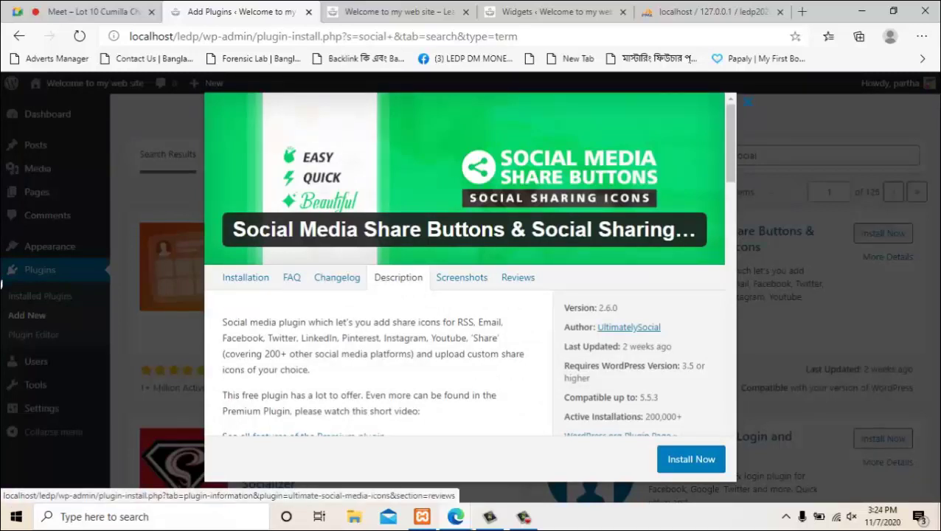
click(518, 277)
key(Tab)
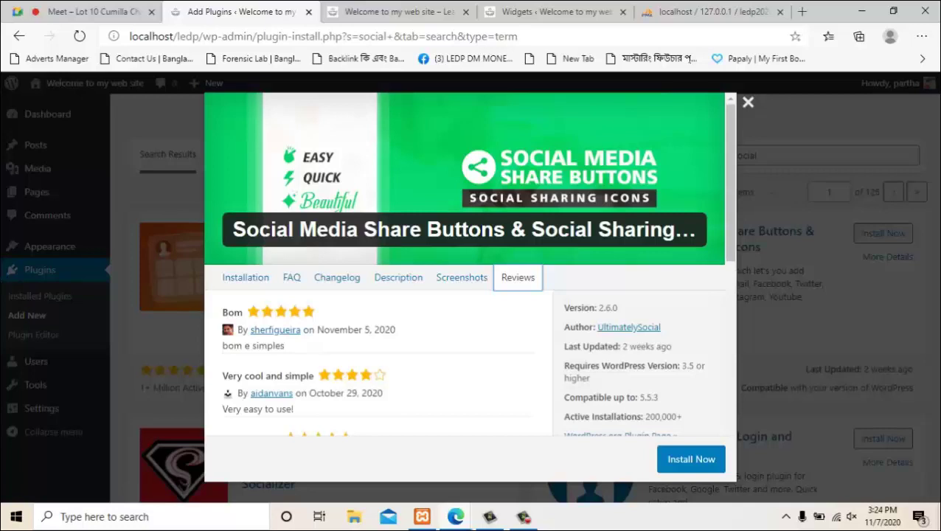
scroll(465, 264, down, 2)
key(Down)
key(Down)
key(Down)
key(Down)
key(Down)
key(Down)
key(Down)
key(Down)
key(Down)
key(Down)
key(Down)
key(Down)
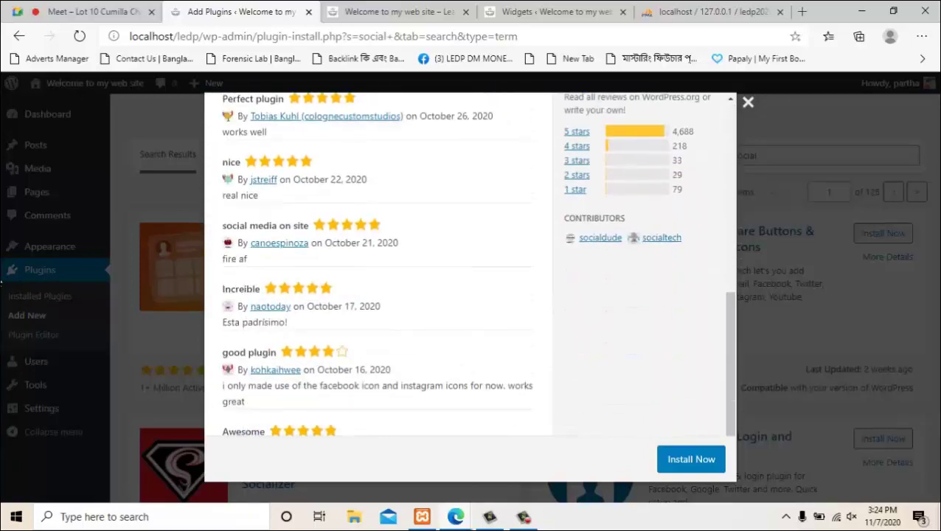
key(Up)
key(Up)
key(Up)
key(Up)
key(Up)
key(Up)
key(Up)
key(Up)
key(Up)
key(Up)
key(Up)
key(Up)
key(Up)
key(Up)
key(Up)
key(Up)
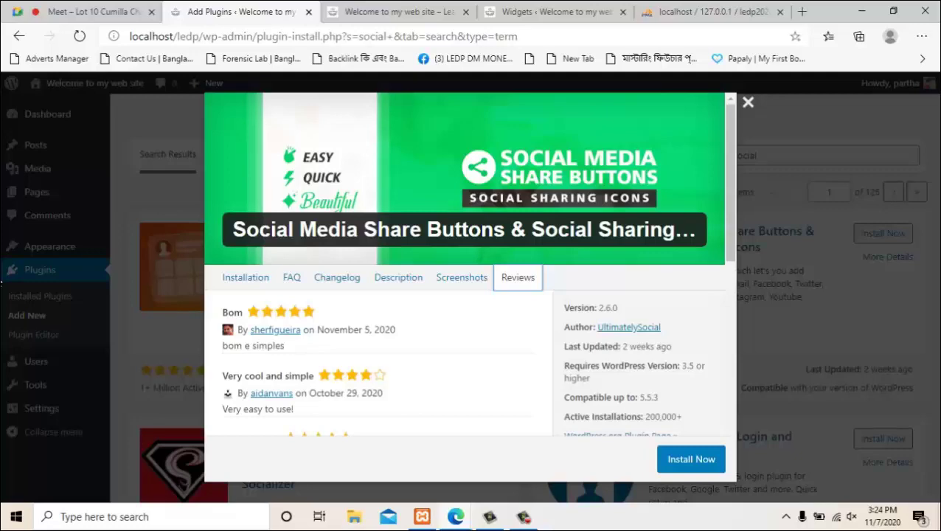
scroll(469, 332, down, 5)
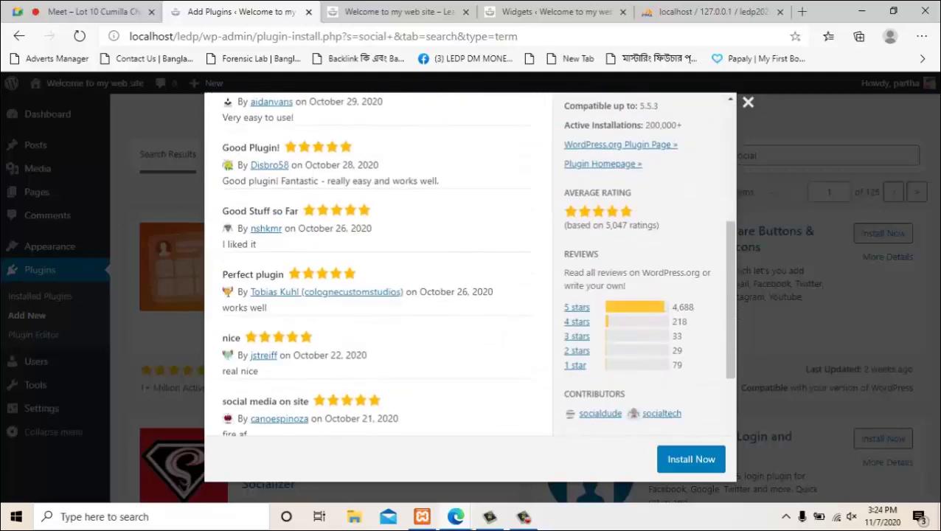
scroll(469, 332, up, 5)
Step: View the plugin's installation notes and install Social Media Share Buttons & Social Sharing Icons
click(246, 278)
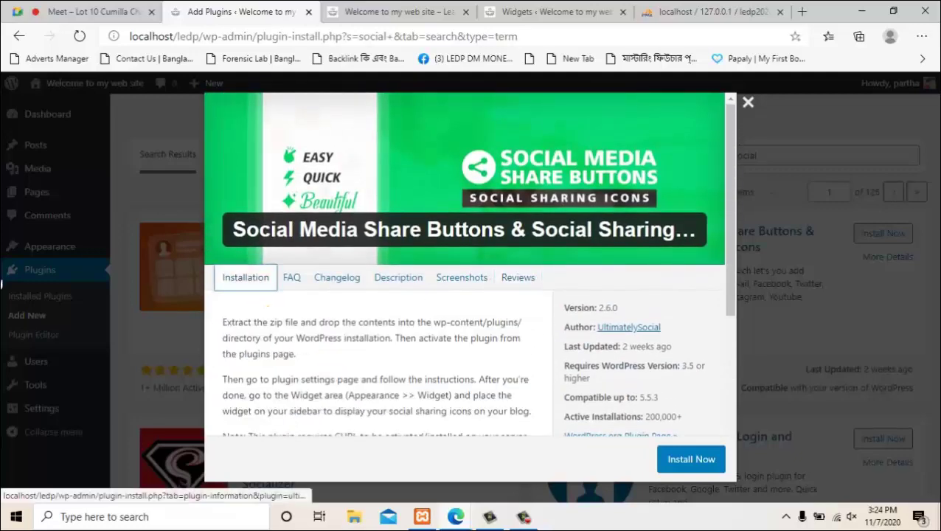
click(748, 101)
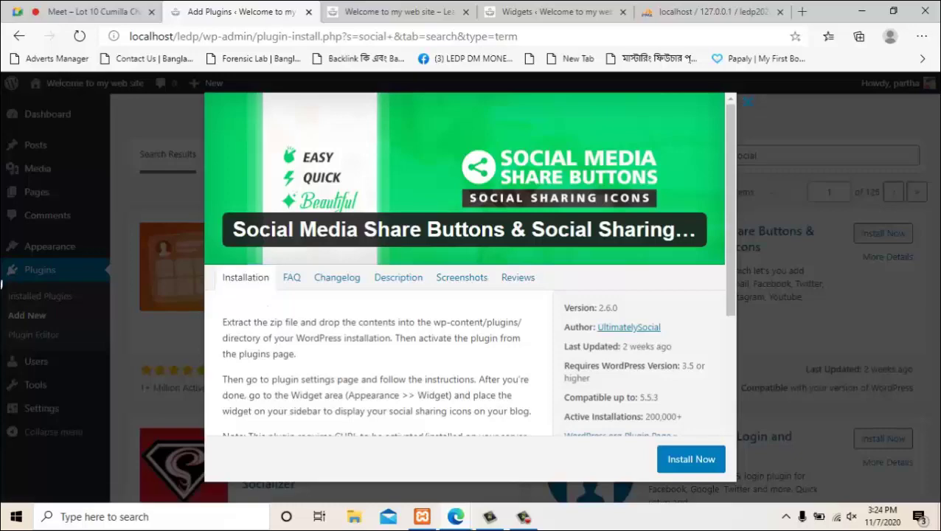
click(870, 233)
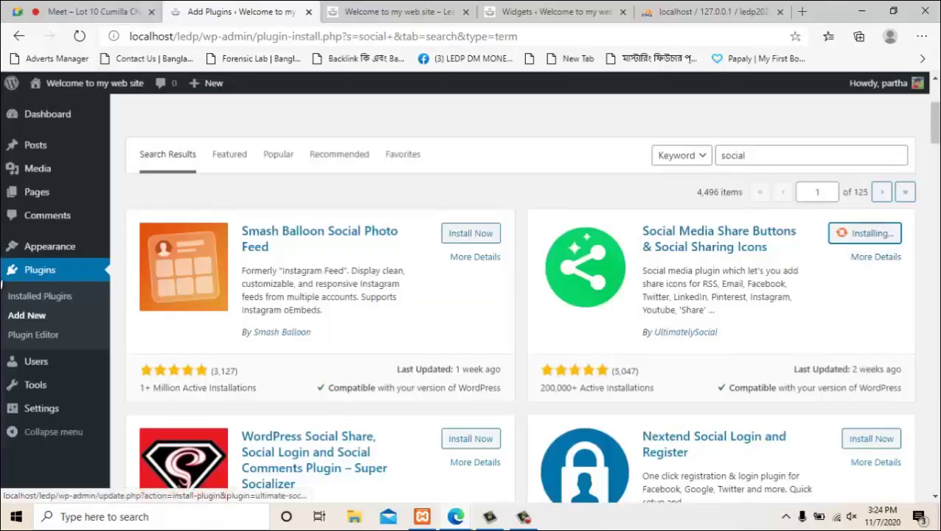